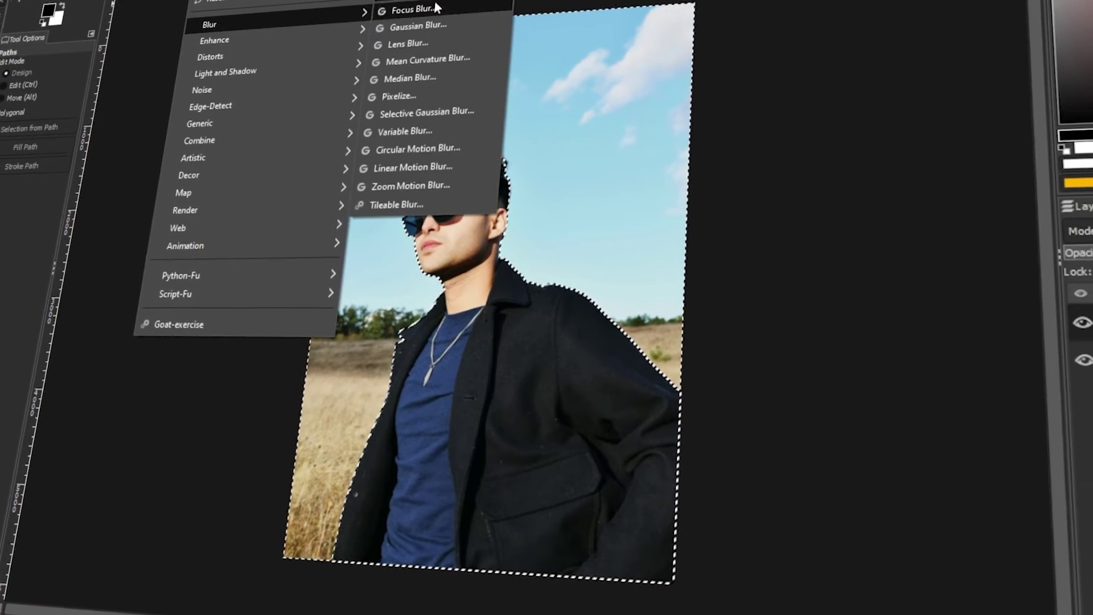
left_click(418, 26)
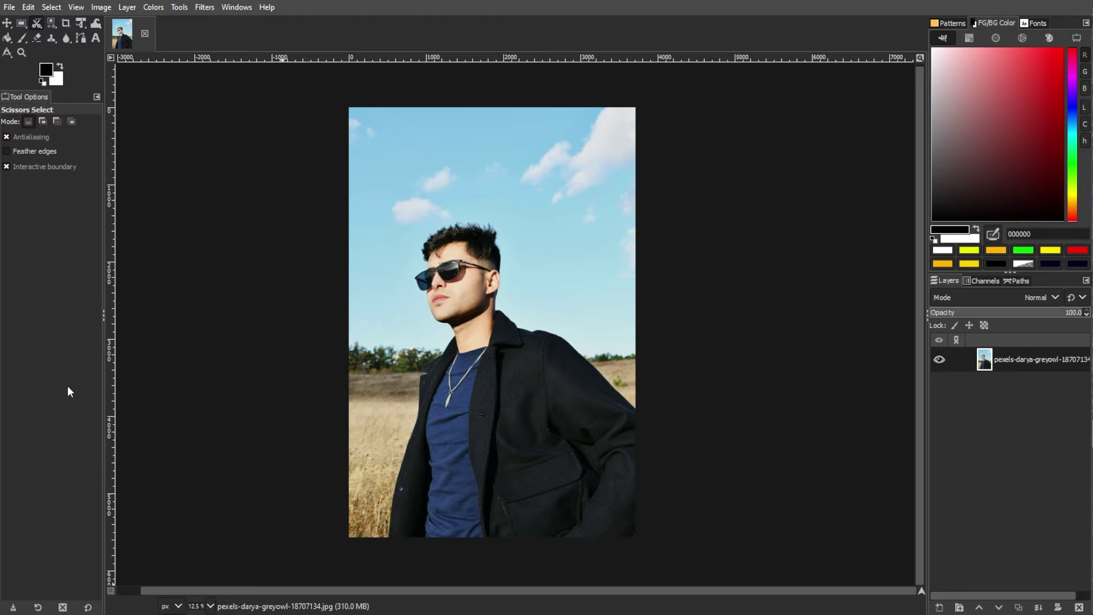
left_click(7, 8)
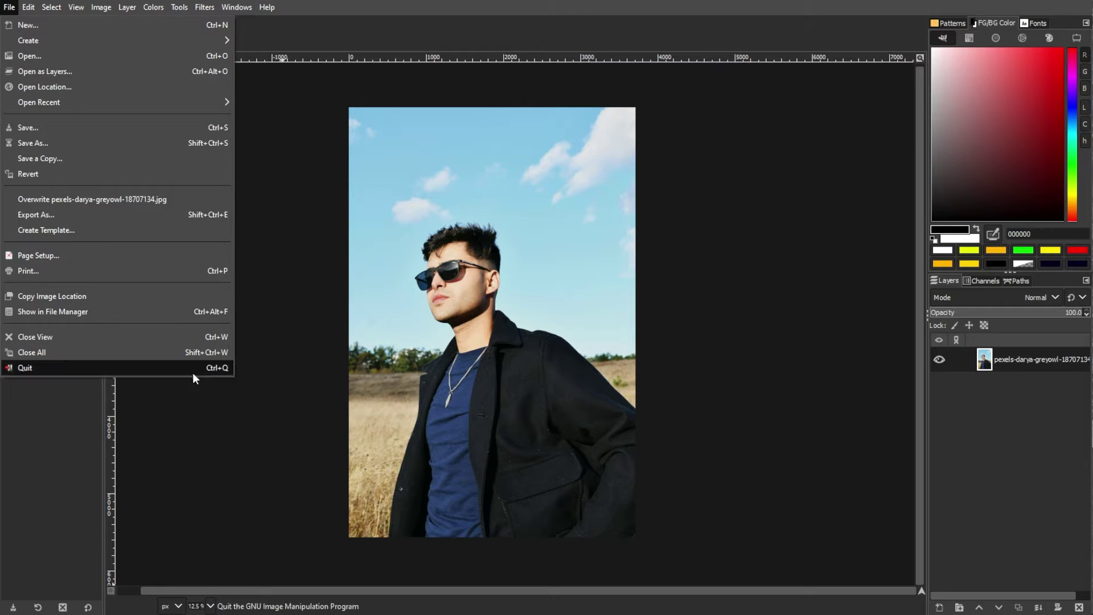
left_click(188, 414)
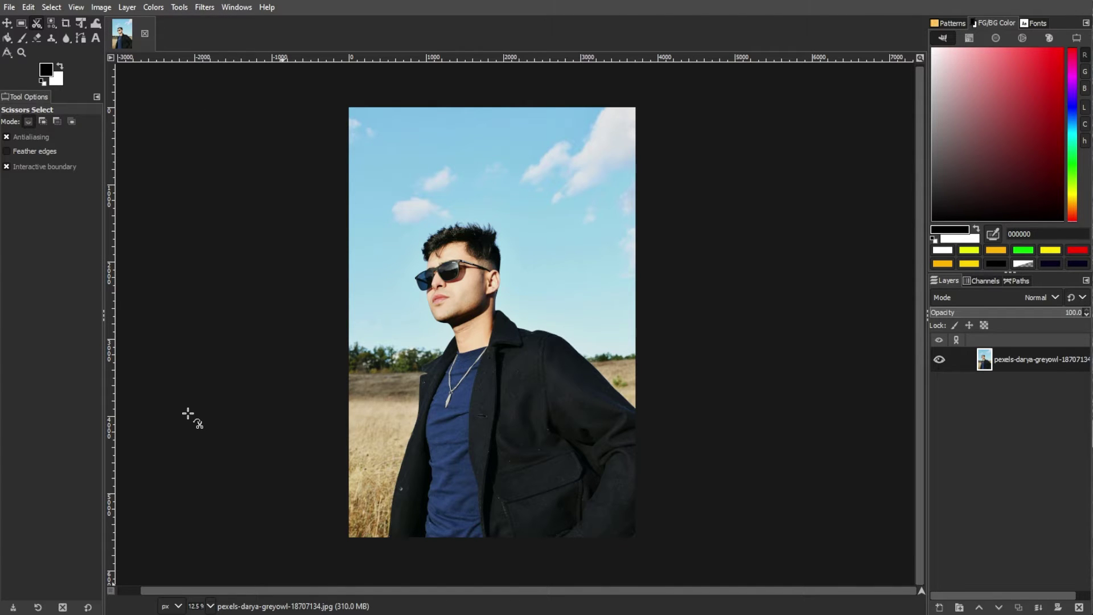
Duplicate the photo layer and widen the layer dock enough to read the full layer names.
right_click(1050, 361)
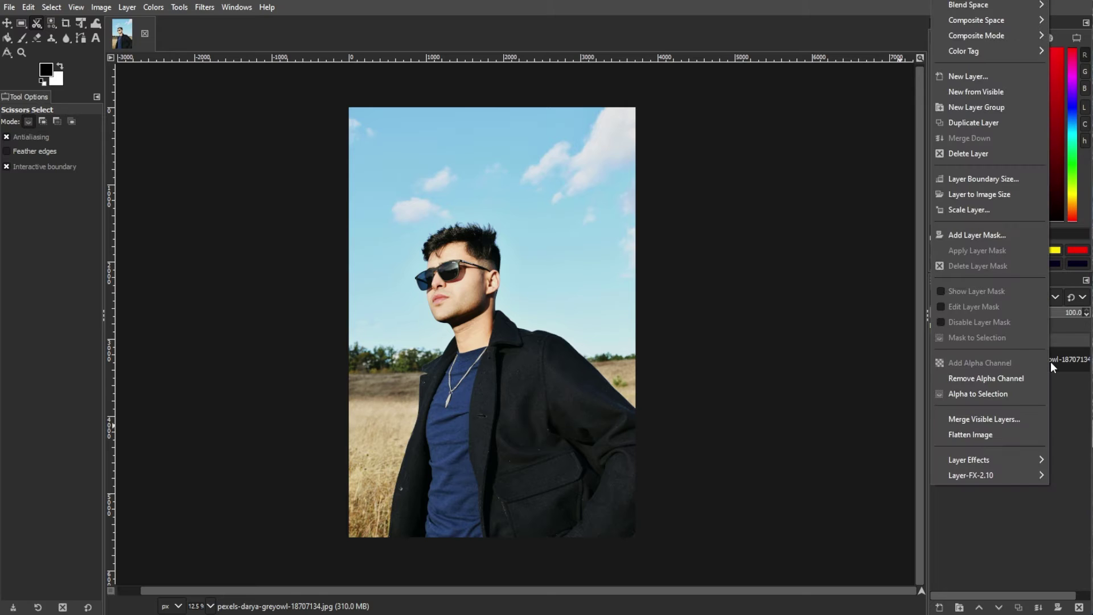
left_click(986, 122)
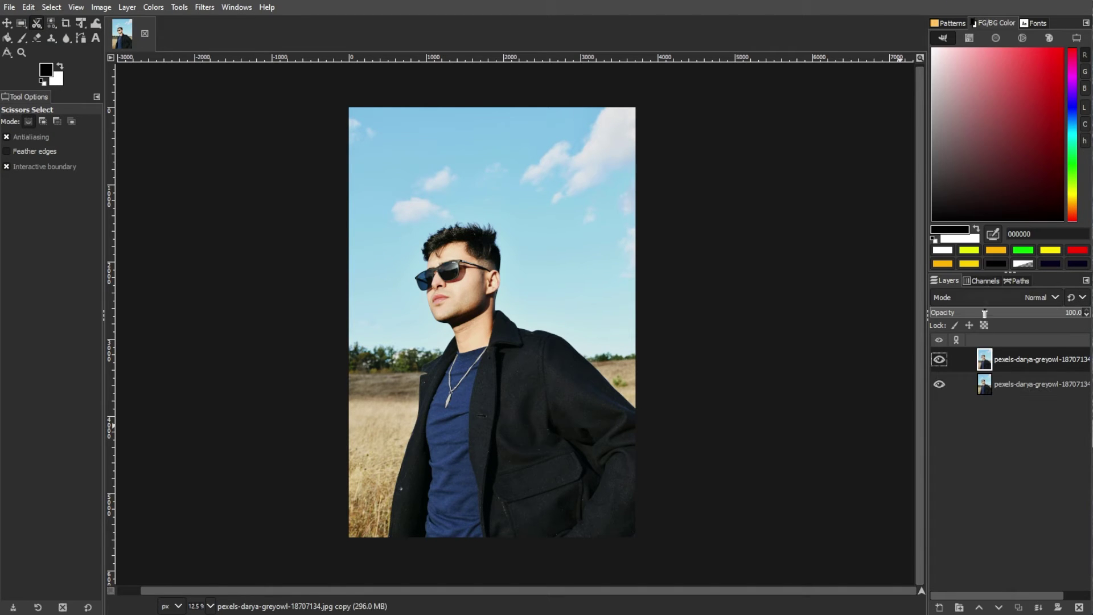
left_click_drag(927, 340, 879, 340)
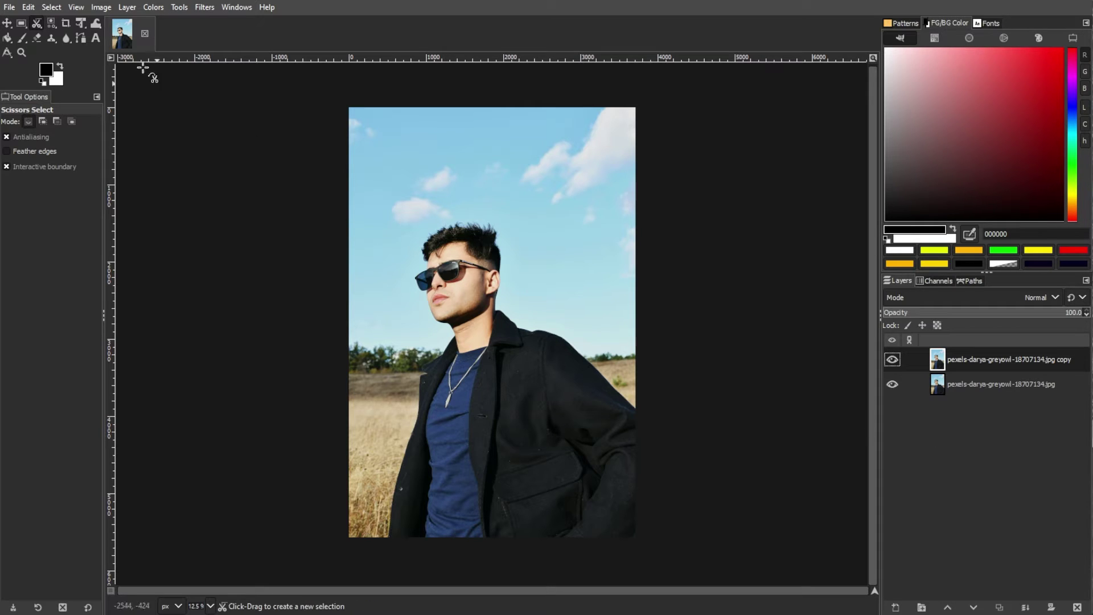
Start a Scissors Select outline around the man, tracing the front edge of his hair down to the top of the sunglasses.
left_click(38, 25)
left_click(95, 41)
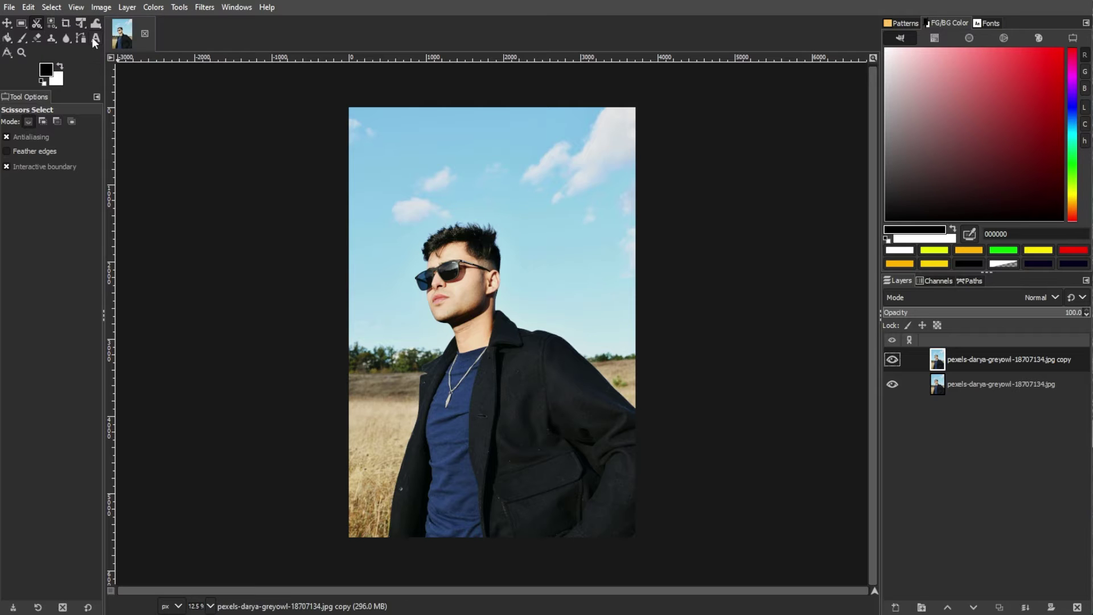
scroll(427, 283, "up", 4)
scroll(433, 276, "up", 4)
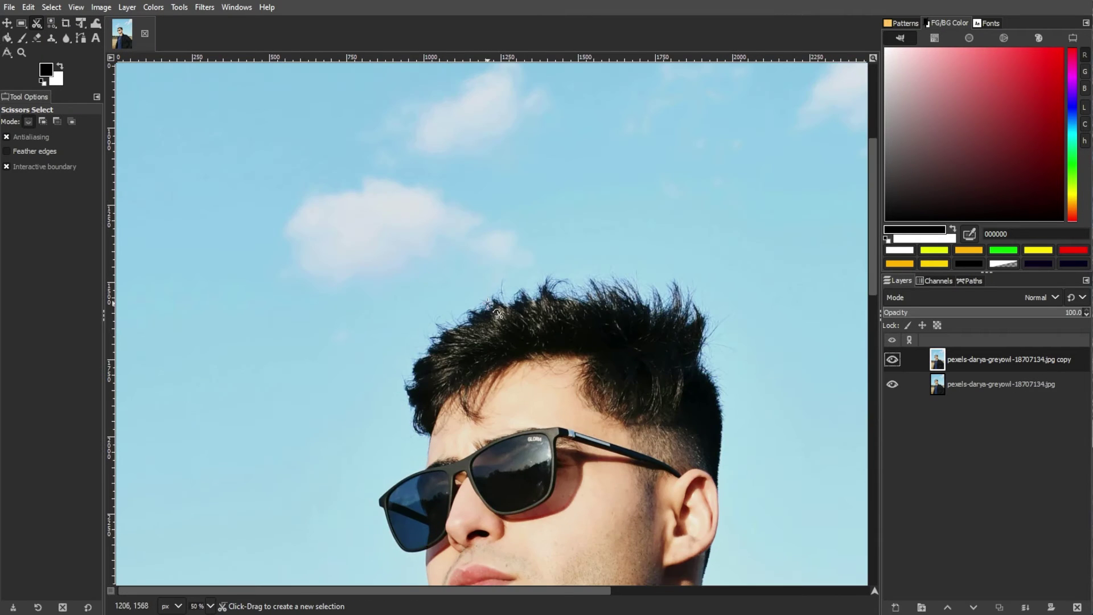
left_click(469, 310)
left_click(444, 326)
left_click(424, 351)
left_click(417, 371)
left_click(411, 386)
left_click(408, 408)
left_click(414, 429)
left_click(428, 453)
left_click(427, 470)
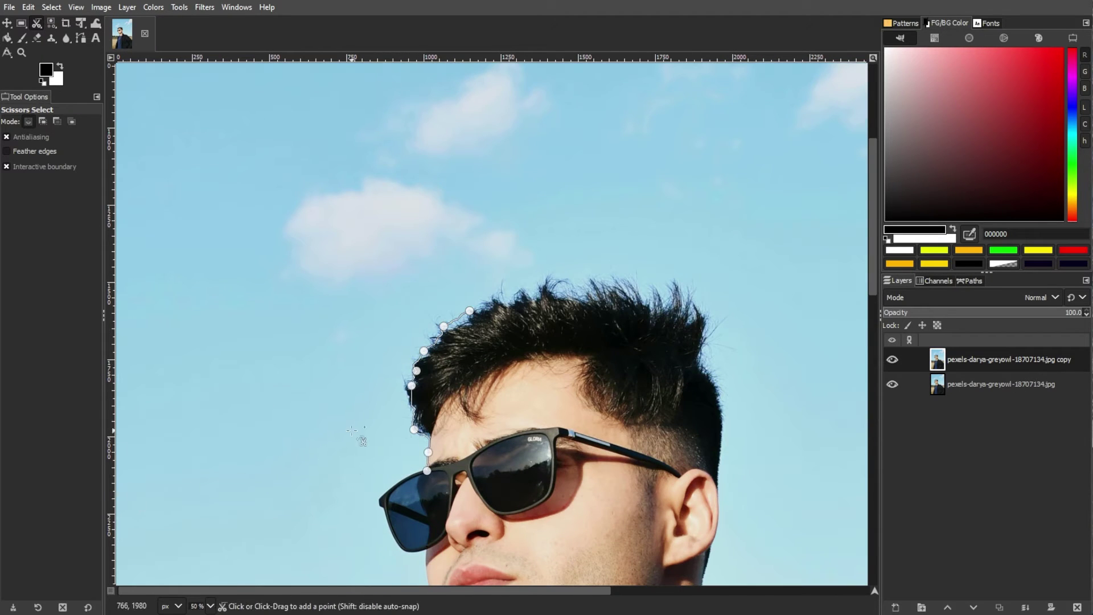
Continue the outline around the sunglasses, along the face, chin and neck, to the tip of the coat collar.
scroll(352, 432, "down", 5)
scroll(409, 246, "up", 2)
left_click(350, 195)
left_click_drag(446, 142, 438, 140)
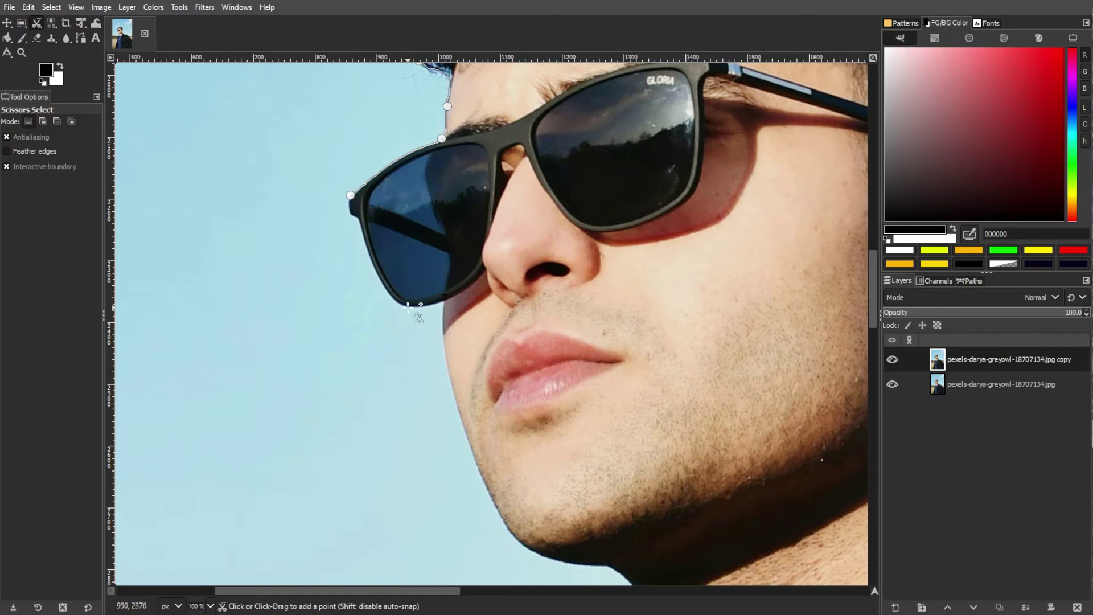
left_click(409, 306)
left_click(453, 398)
scroll(454, 397, "down", 5)
left_click(643, 344)
scroll(633, 418, "down", 2)
scroll(635, 431, "down", 5)
left_click(522, 276)
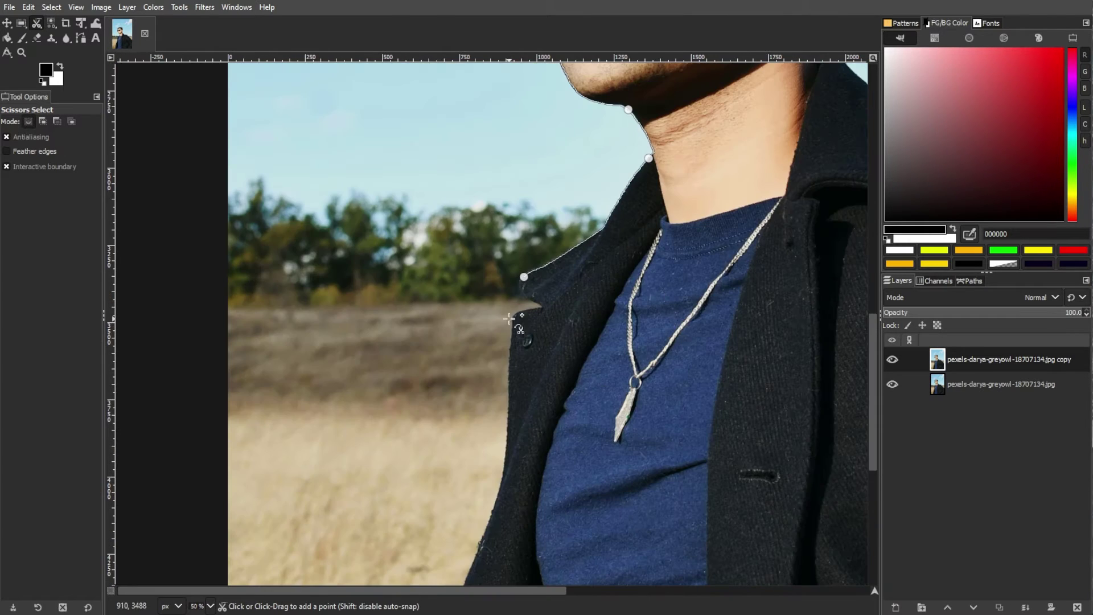
Trace the notch below the collar tip with closely spaced points and continue onto the coat's front edge.
scroll(528, 308, "up", 4)
left_click(496, 220)
left_click(525, 257)
left_click(564, 283)
left_click(585, 300)
left_click(481, 323)
scroll(473, 335, "down", 2)
left_click(462, 300)
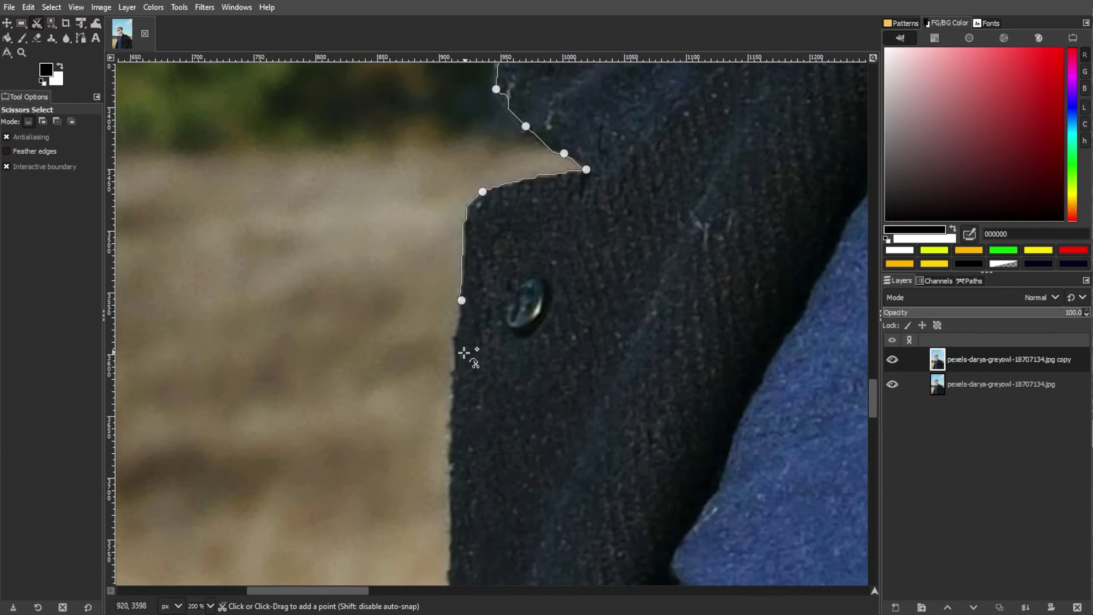
Extend the outline down the coat's outer edge beside the grass field to the lower border of the photo.
scroll(456, 364, "down", 5)
left_click(447, 221)
scroll(449, 227, "down", 5)
left_click(386, 448)
Carry the outline along the photo's lower border to its corner, up the side border to the sleeve, and onto the upper arm.
scroll(379, 467, "down", 1)
left_click(370, 556)
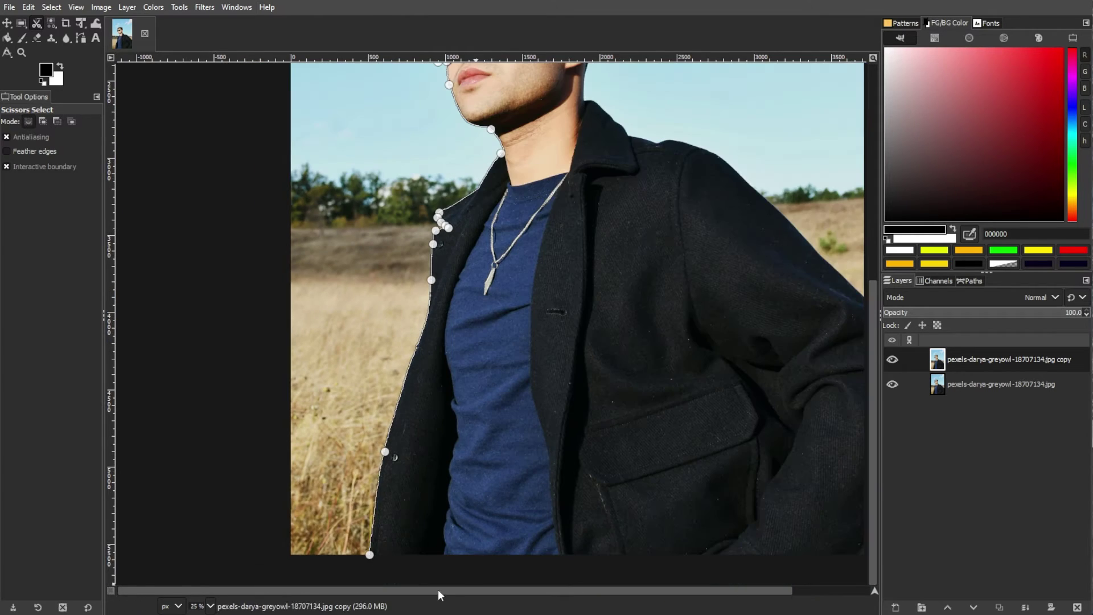
scroll(439, 592, "right", 3)
left_click(778, 553)
left_click(780, 297)
scroll(790, 293, "up", 3)
left_click(580, 121)
Trace the outline over the shoulder and along the back of the collar to the base of the neck.
scroll(575, 122, "down", 2)
scroll(547, 187, "up", 5)
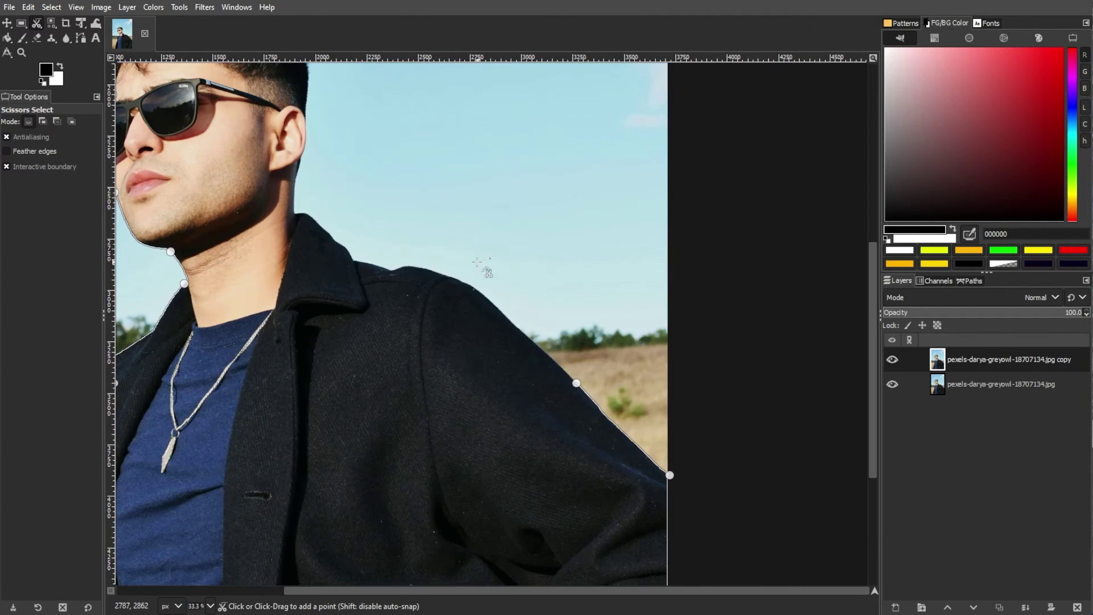
left_click(393, 271)
scroll(371, 268, "up", 4)
left_click(518, 273)
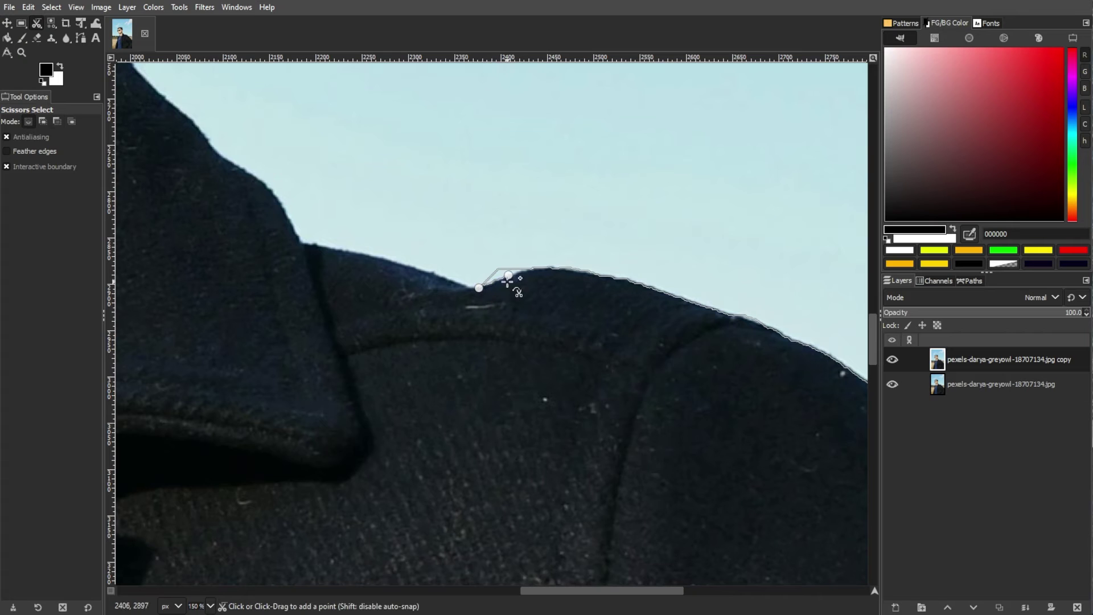
left_click(313, 245)
scroll(424, 272, "down", 2)
Trace the back of the head and across the top of the hair, closing the outline at its first point.
scroll(435, 281, "down", 2)
scroll(434, 353, "up", 5)
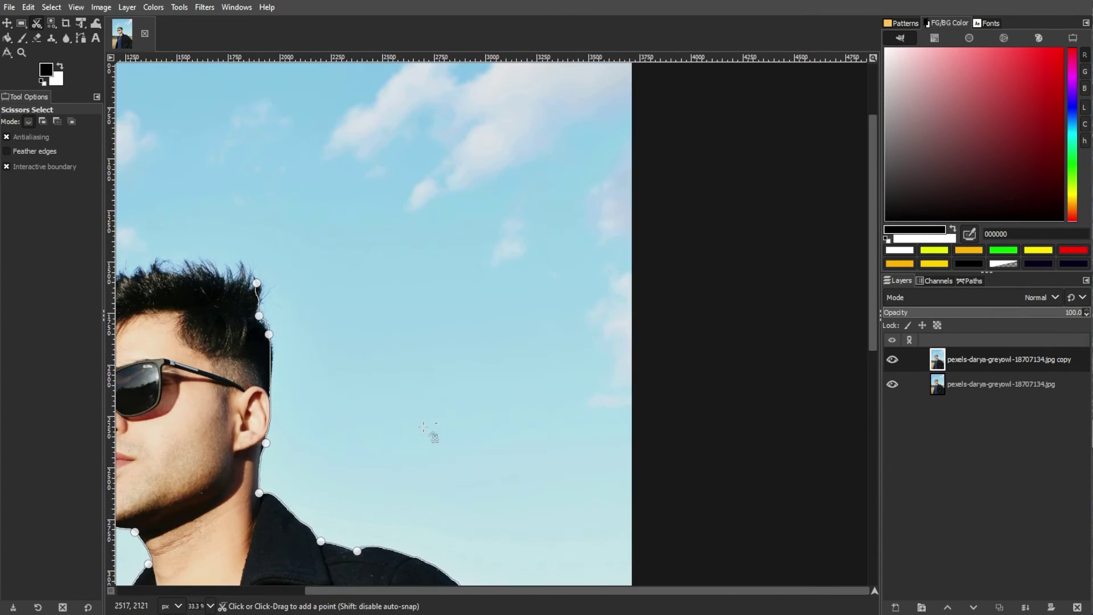
scroll(501, 293, "up", 2)
left_click(509, 259)
left_click(479, 258)
left_click(437, 247)
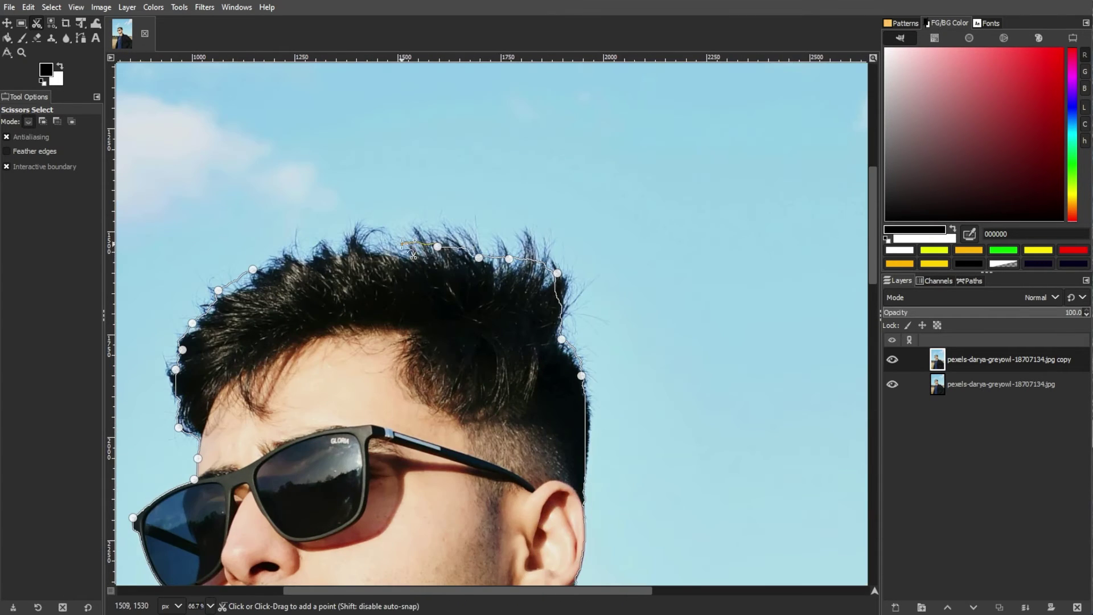
left_click(401, 244)
left_click(366, 246)
left_click(304, 249)
left_click(252, 269)
scroll(234, 298, "down", 5)
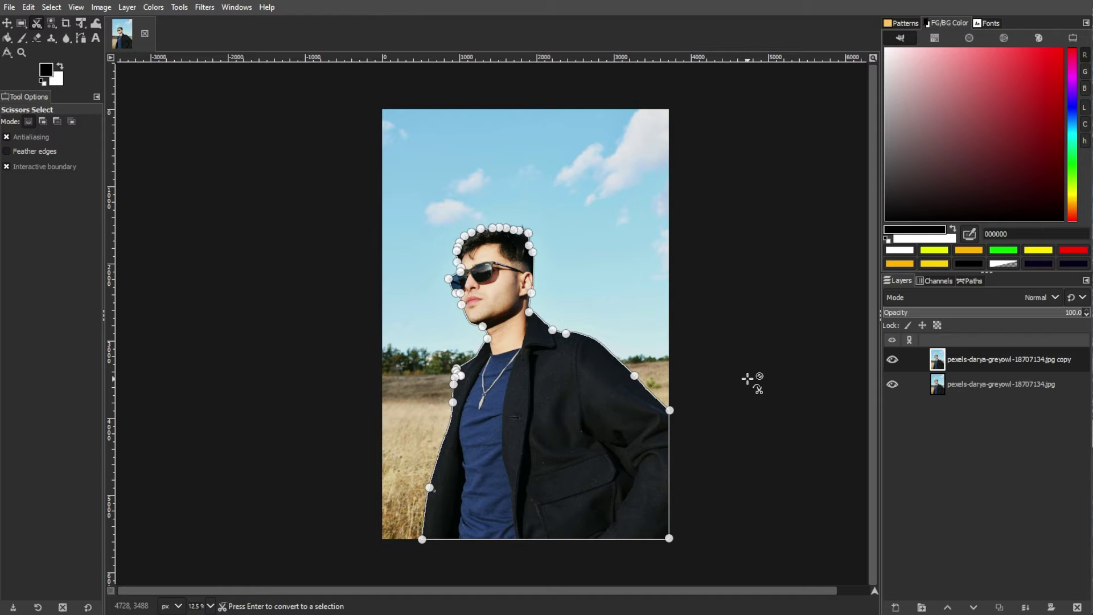
Convert the closed scissors outline into a selection of the man and switch to the Paths tool.
scroll(557, 336, "up", 5)
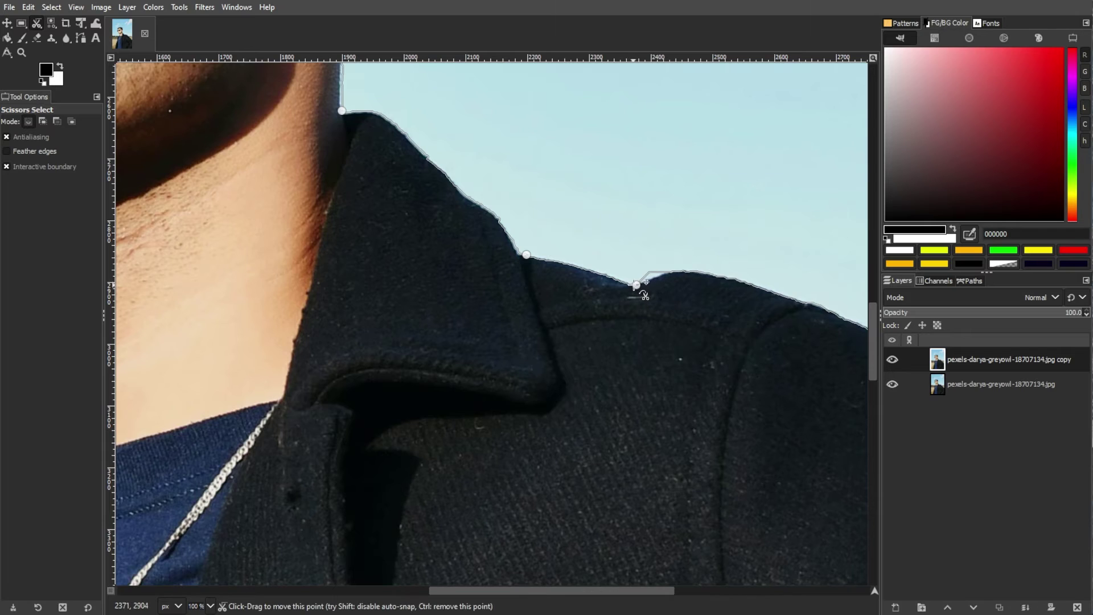
left_click(81, 39)
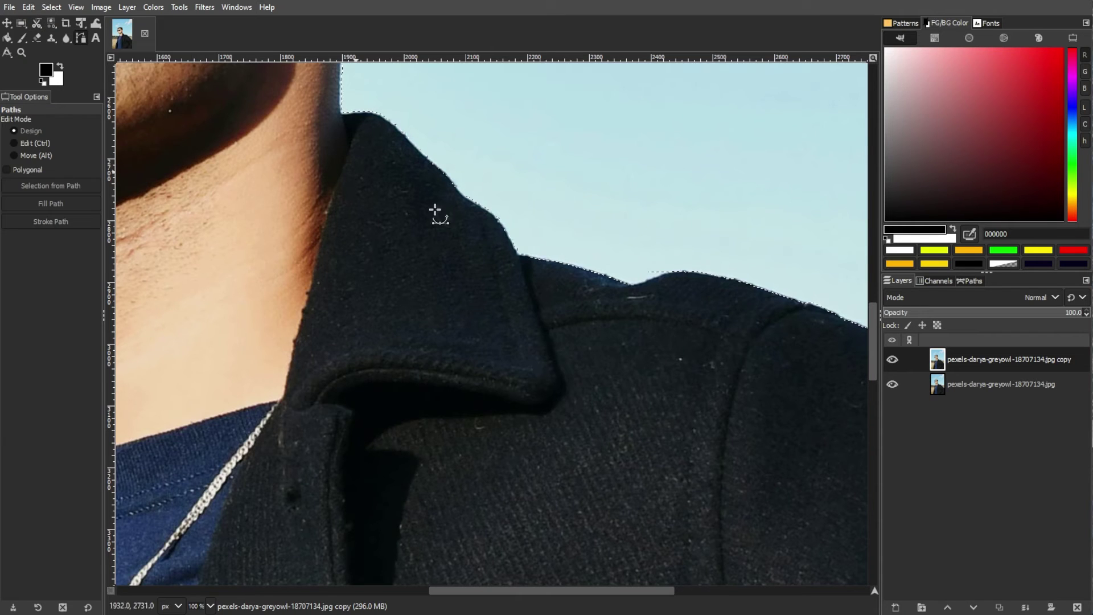
scroll(630, 313, "down", 5)
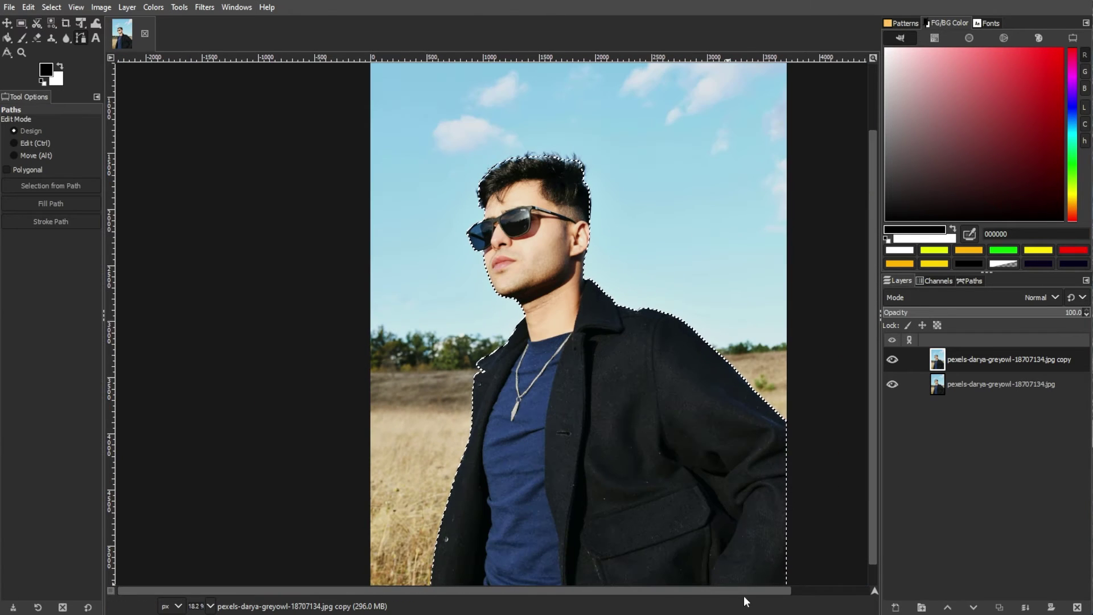
scroll(746, 592, "right", 3)
scroll(697, 474, "down", 1)
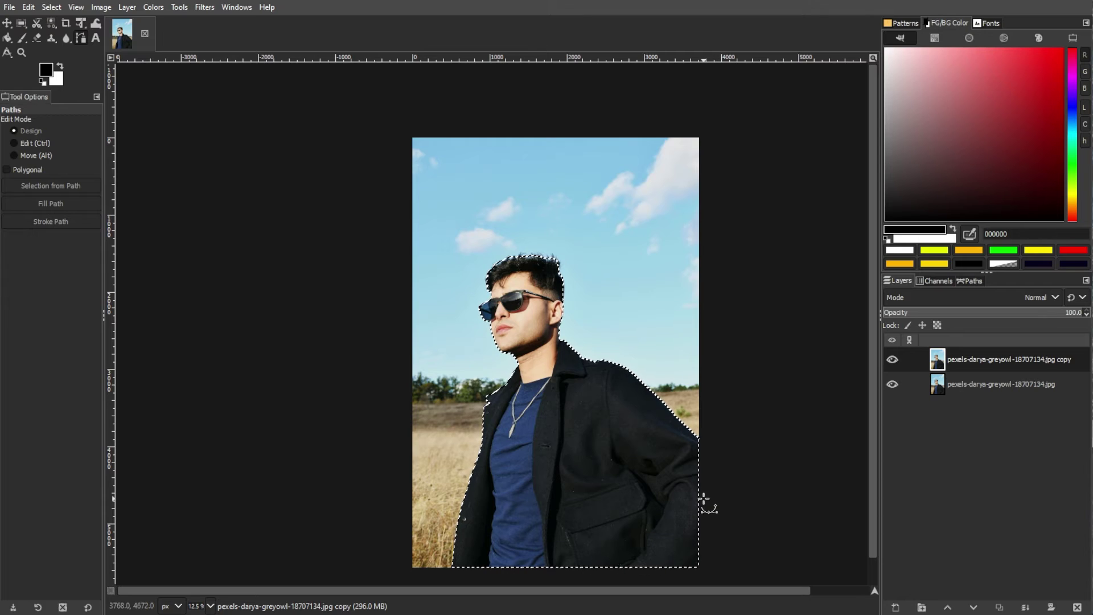
scroll(705, 501, "down", 1)
scroll(748, 593, "right", 2)
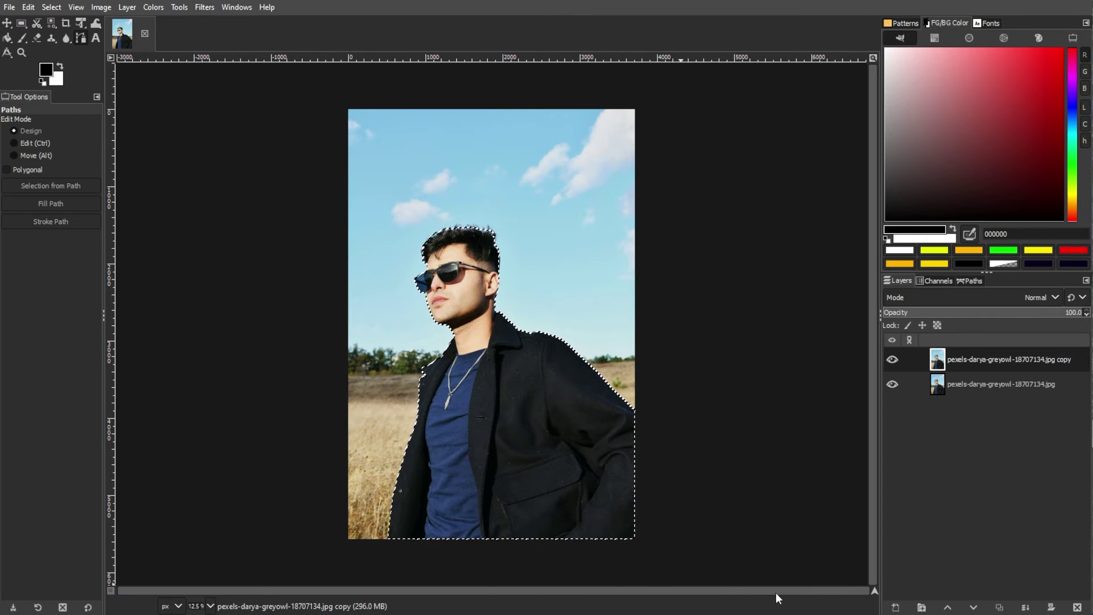
Create a path from the selection of the man and invert the selection to target the background.
left_click(59, 9)
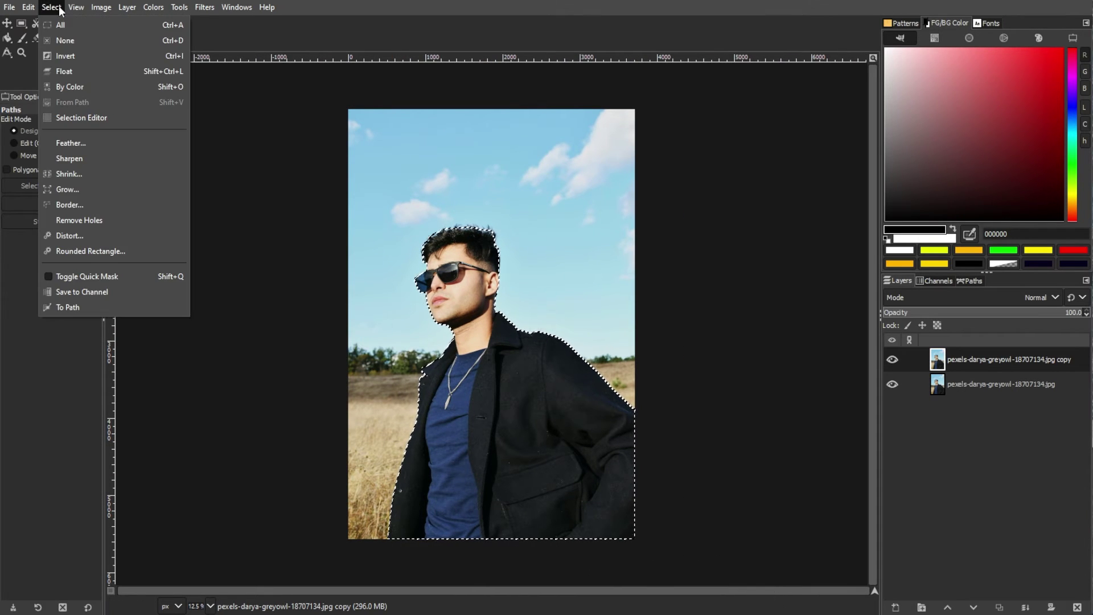
left_click(98, 307)
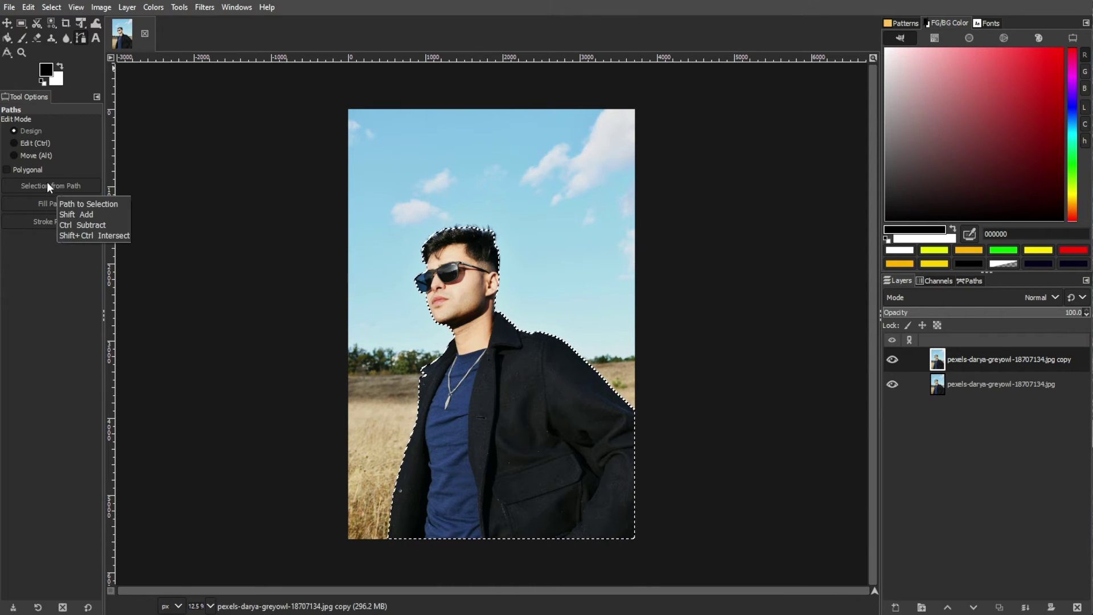
left_click(51, 8)
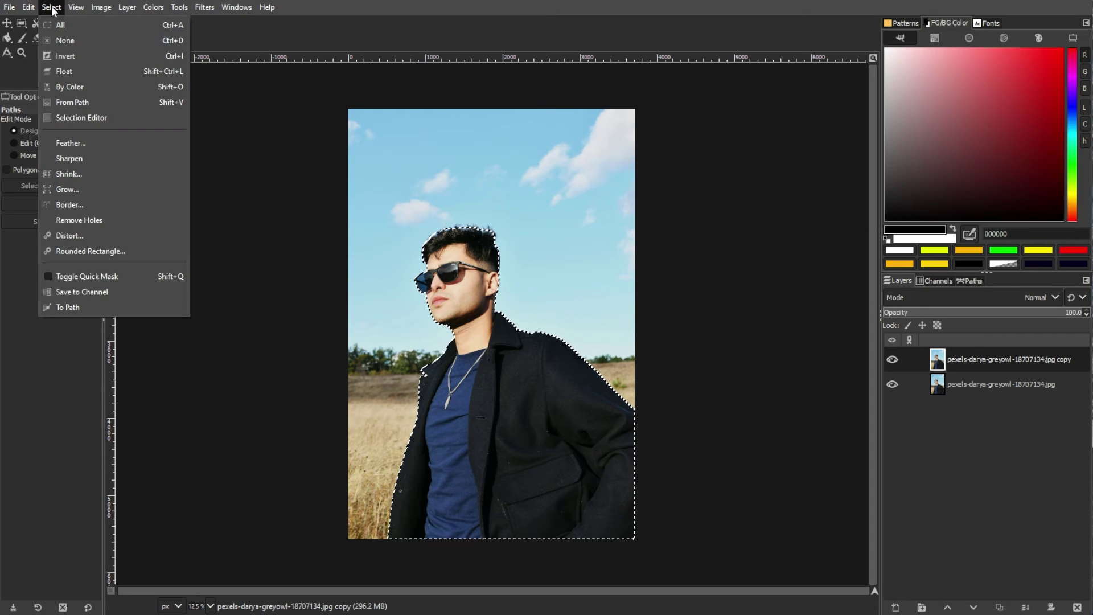
left_click(67, 56)
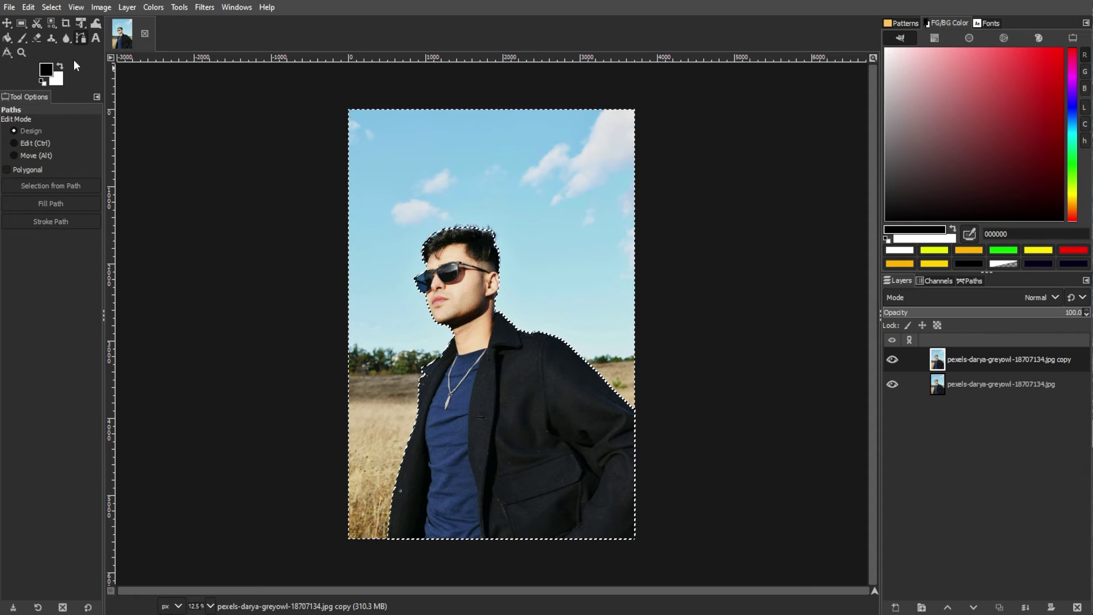
Apply a Gaussian Blur of 15.27 in both X and Y to the selected background and clear the selection.
left_click(205, 7)
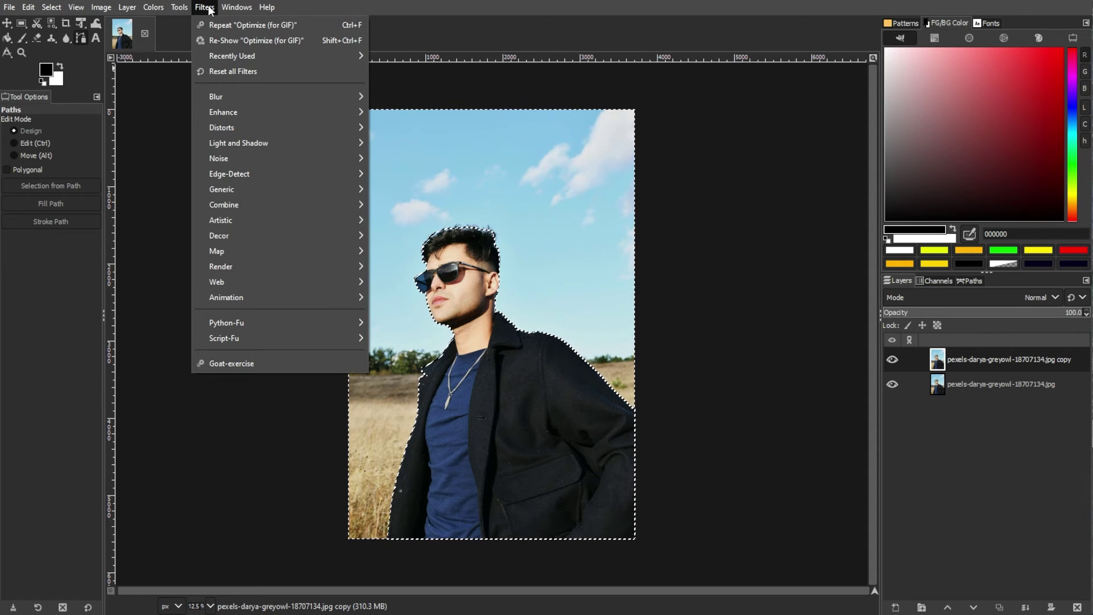
left_click(424, 111)
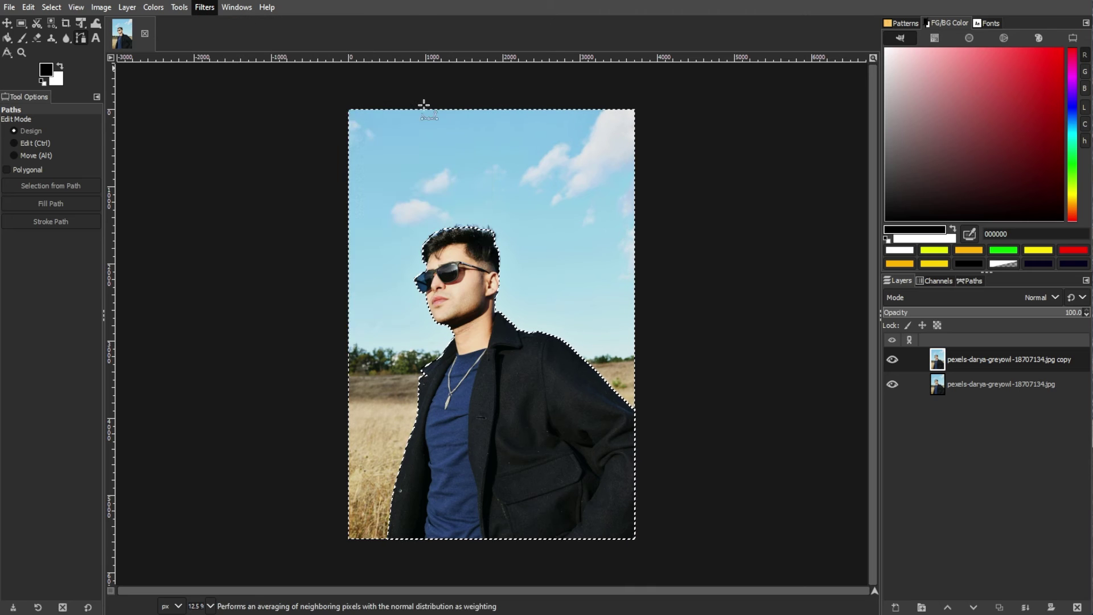
left_click_drag(290, 76, 257, 73)
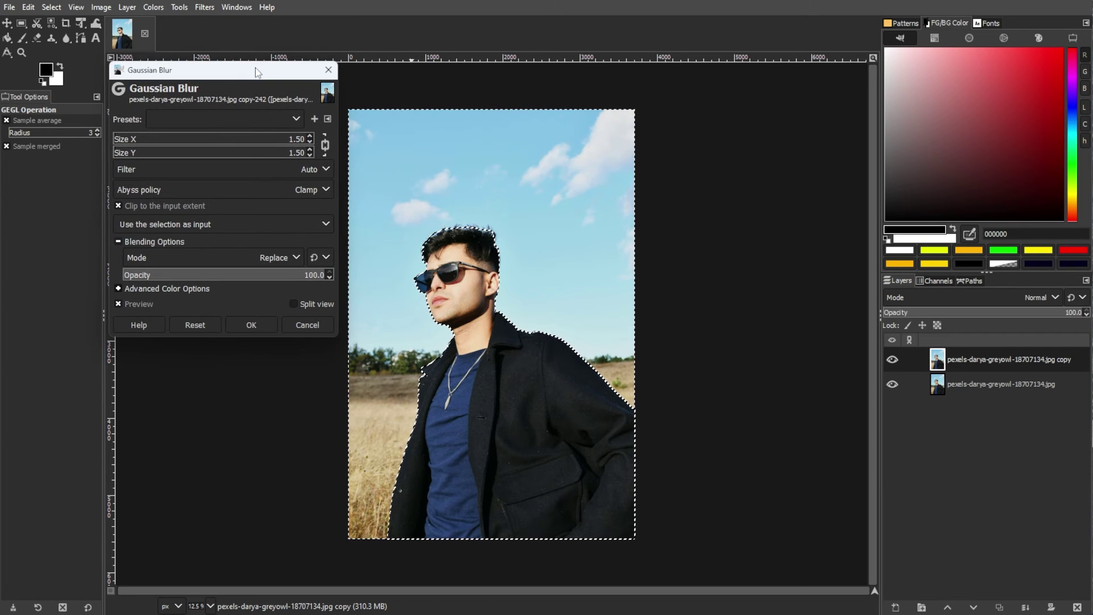
left_click(160, 139)
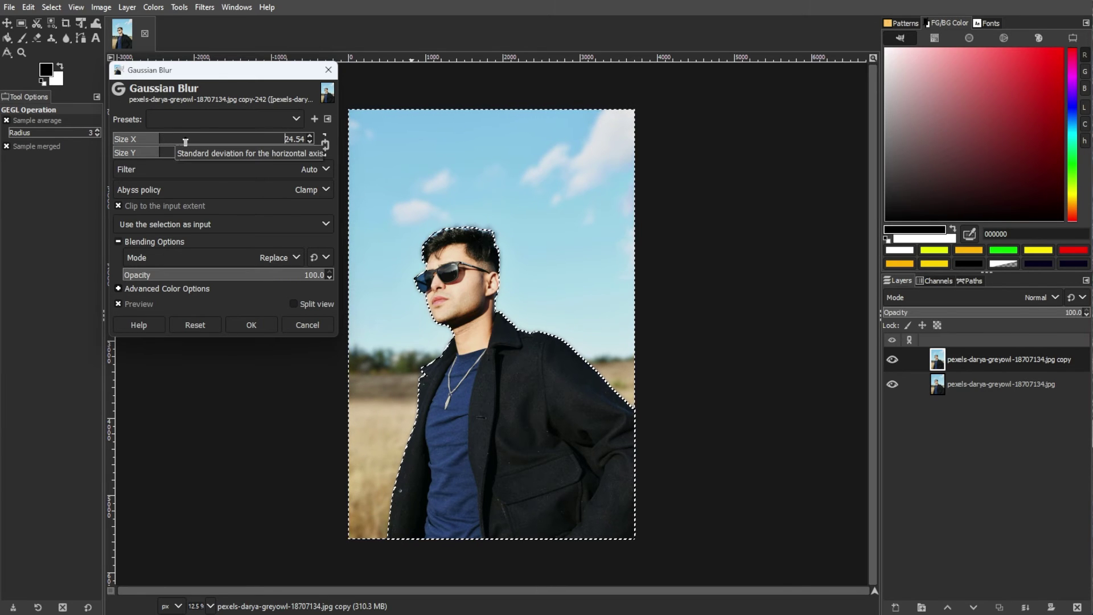
left_click(185, 142)
left_click_drag(162, 142, 140, 139)
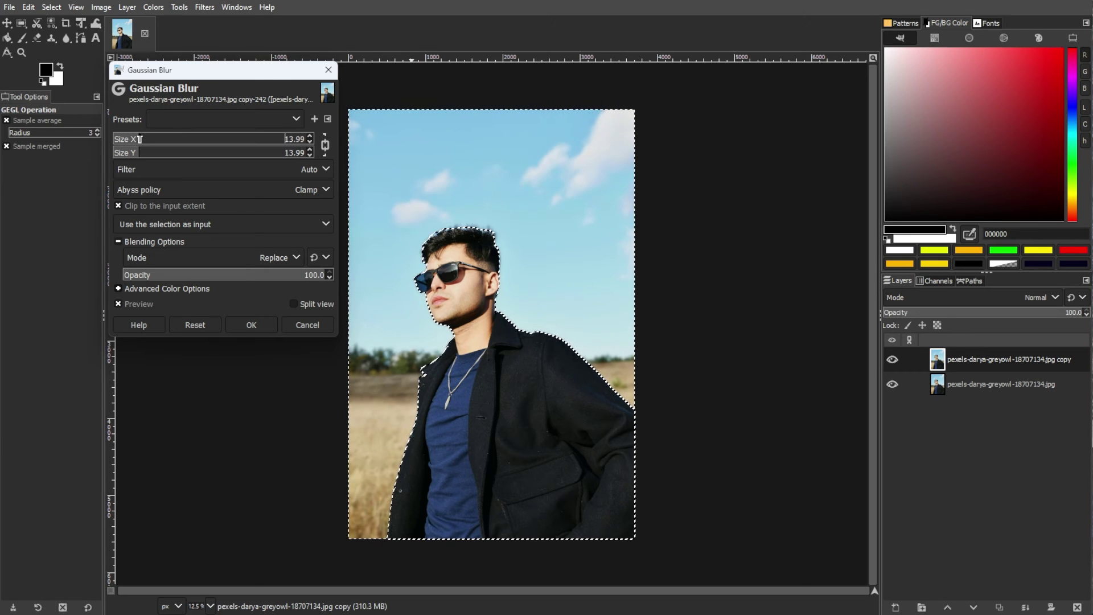
left_click(148, 138)
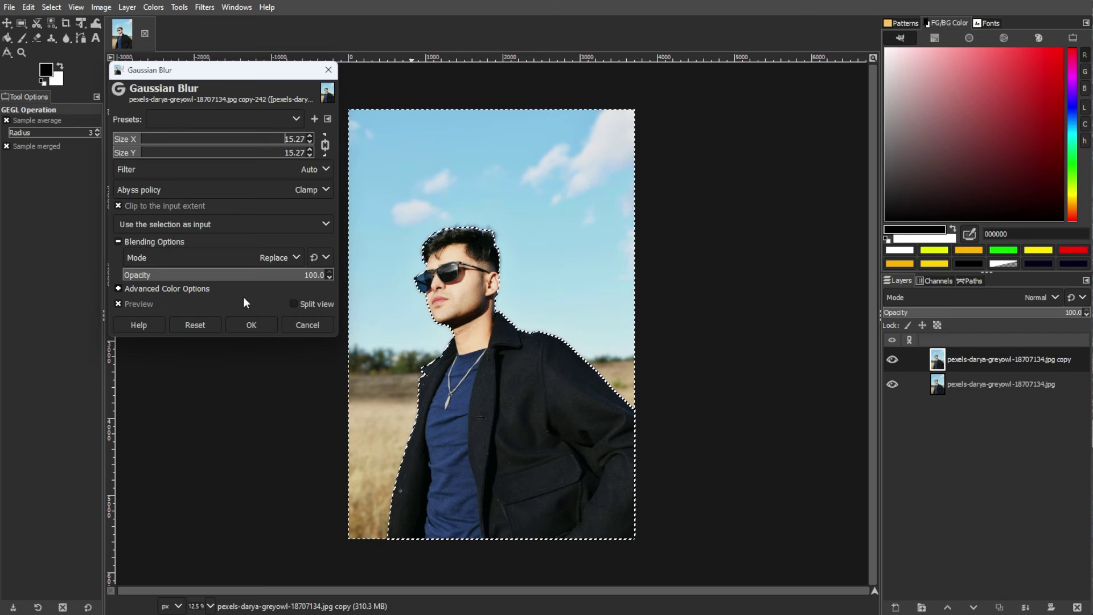
left_click(251, 325)
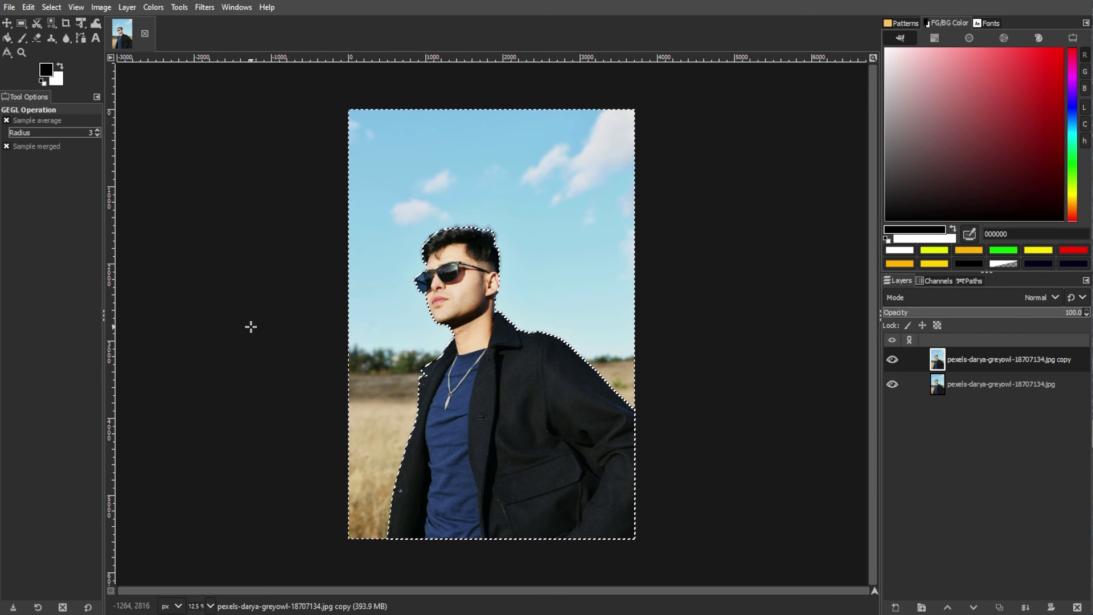
key("ctrl+shift+a")
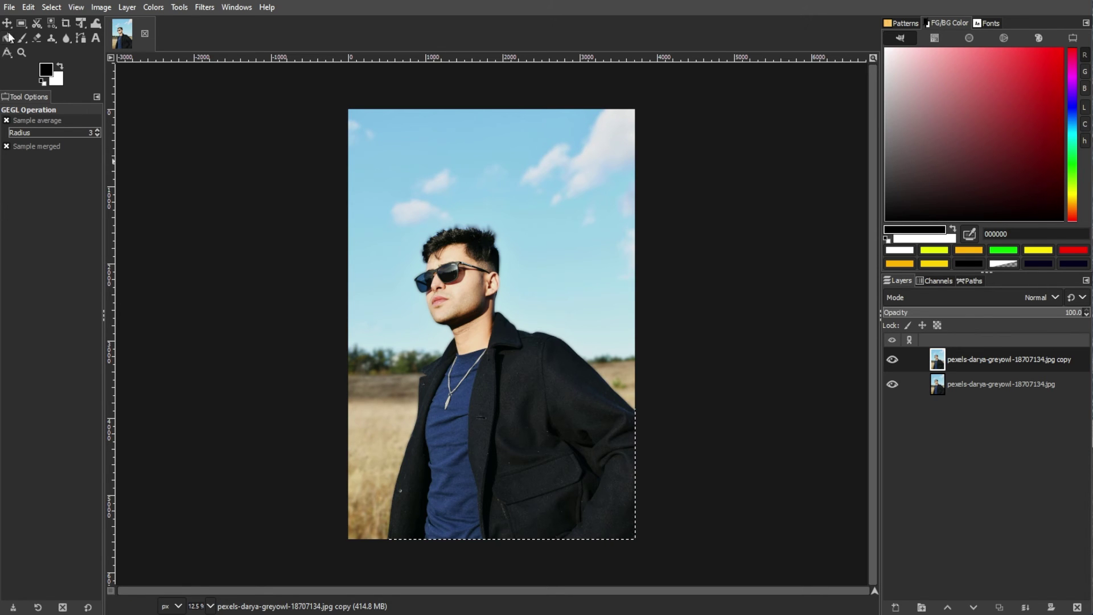
Switch to the Move tool and examine the blurred background and the man's edges up close.
key("m")
scroll(603, 446, "up", 2, "ctrl")
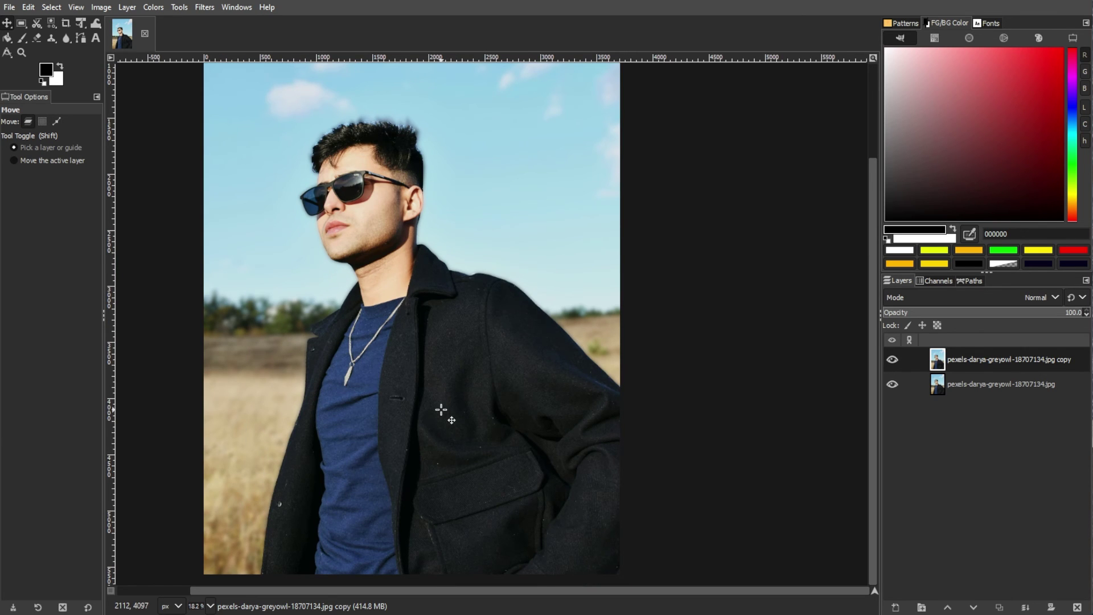
scroll(441, 409, "down", 1, "ctrl")
left_click_drag(539, 586, 474, 589)
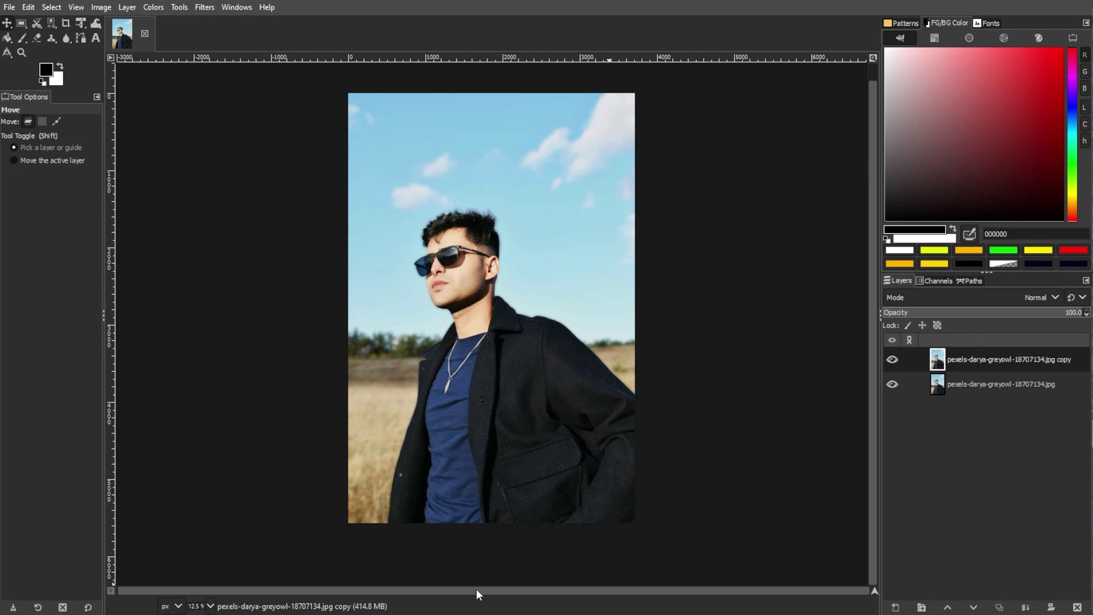
left_click(9, 8)
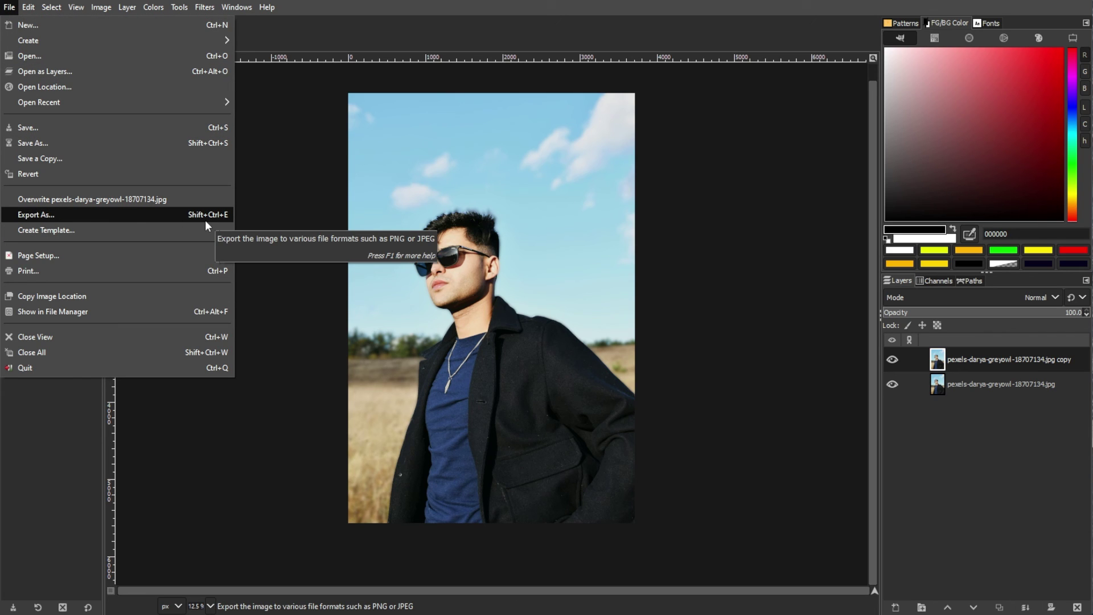
left_click(70, 428)
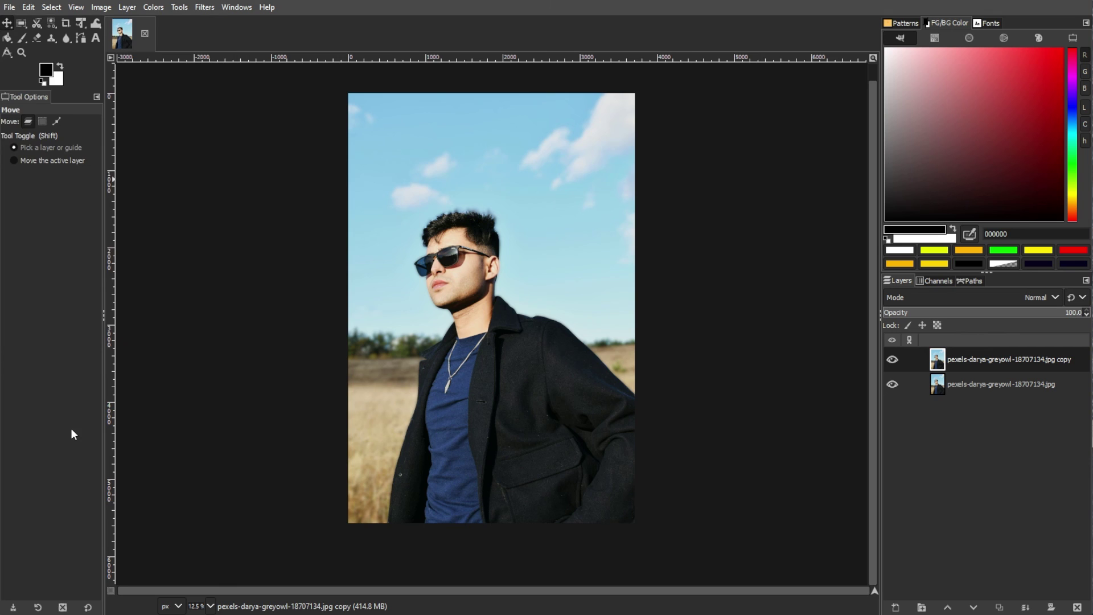
Toggle the visibility of the blurred copy layer repeatedly to compare the photo before and after the background blur.
scroll(739, 494, "up", 1)
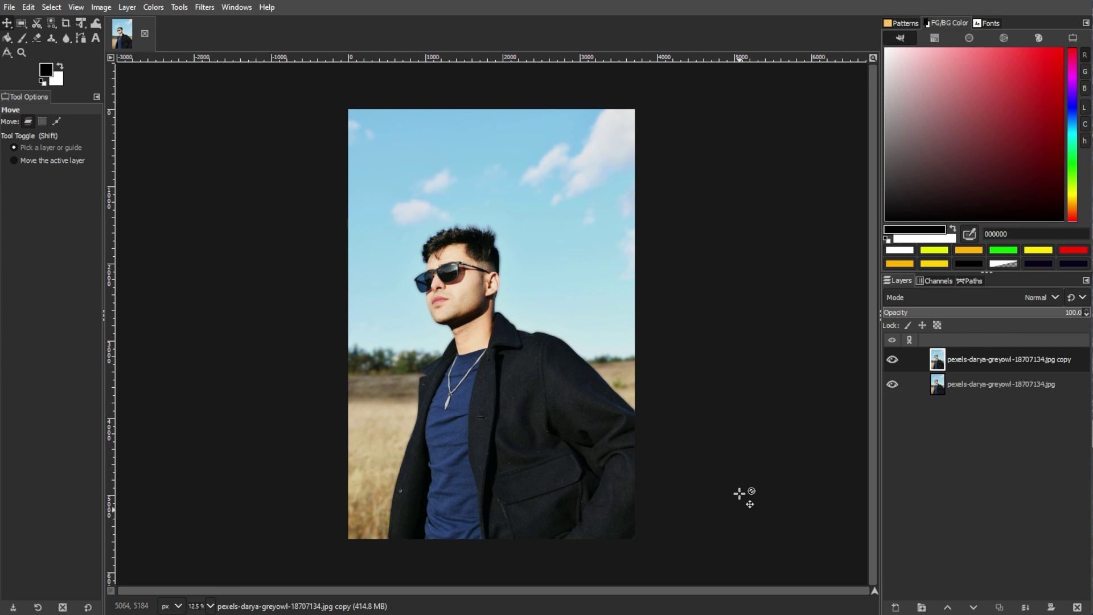
left_click(893, 361)
left_click(893, 360)
left_click(893, 361)
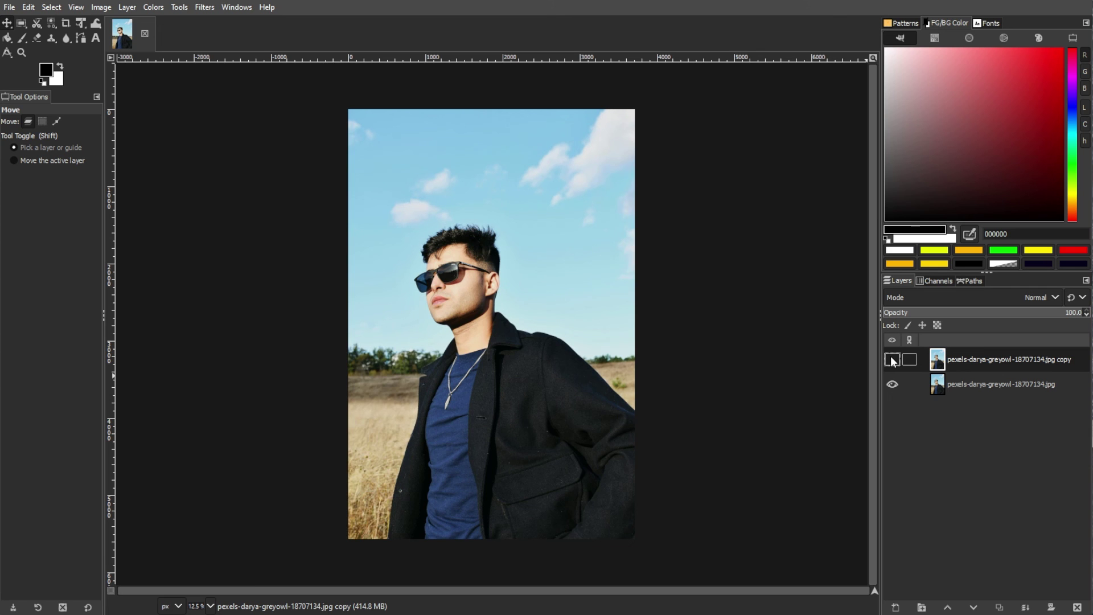
left_click(892, 361)
left_click(892, 360)
left_click(893, 360)
left_click(893, 360)
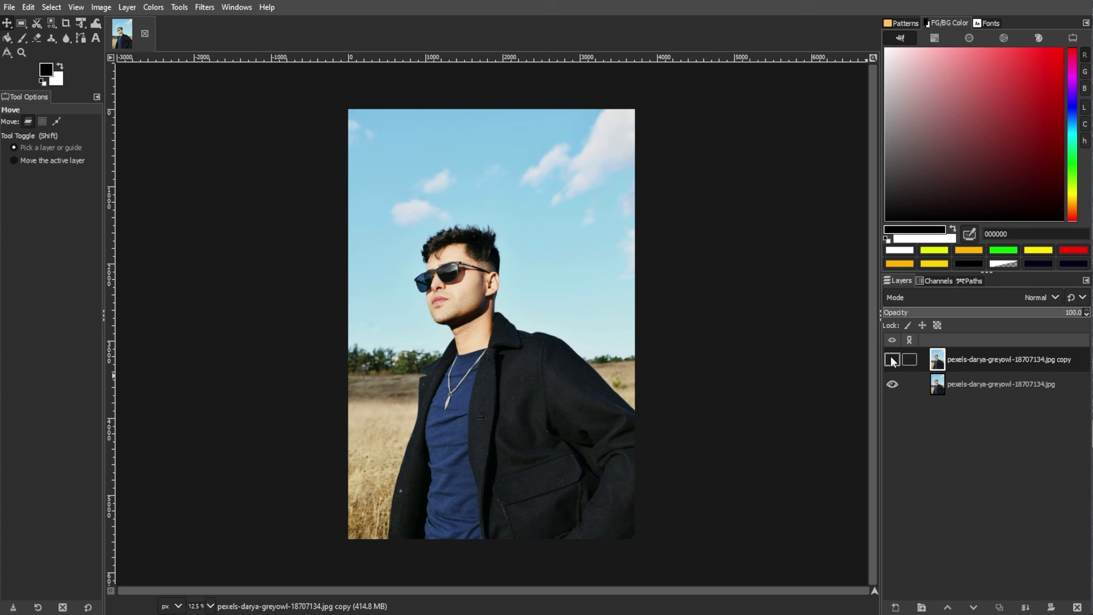